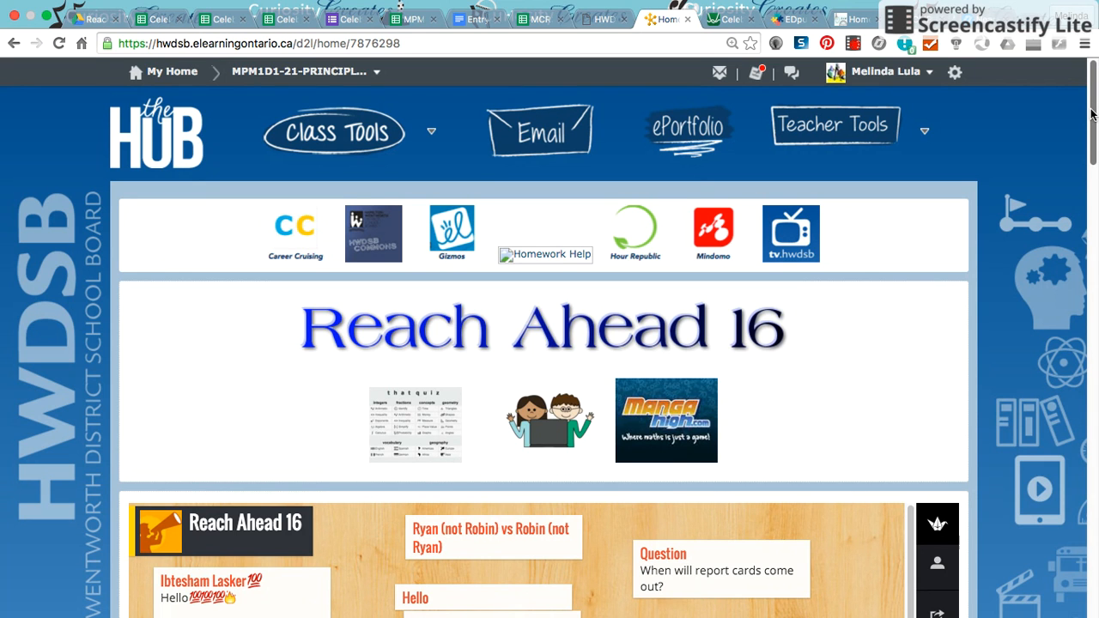
- Open the Celebrity Data File from the Linear Relations folder in the course content browser
drag(1093, 115, 1093, 529)
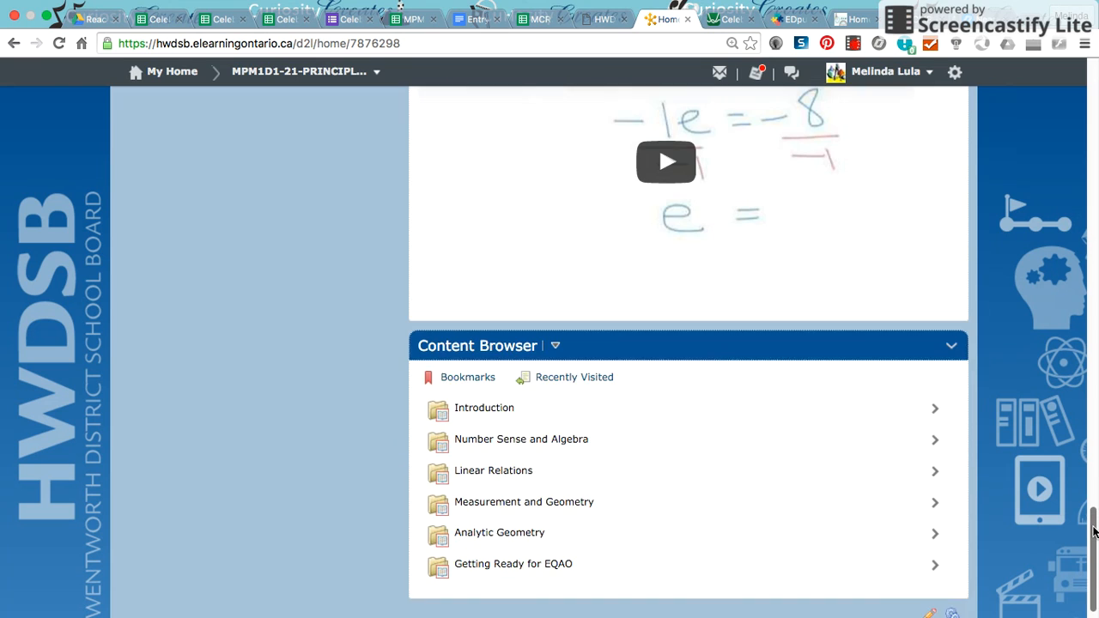
click(502, 474)
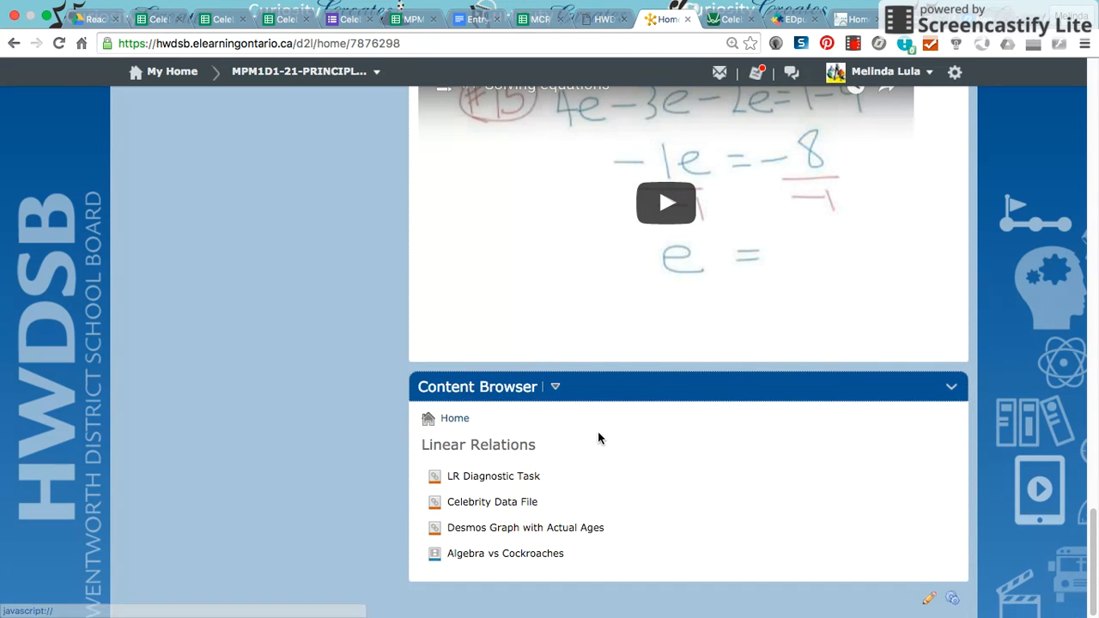
click(534, 506)
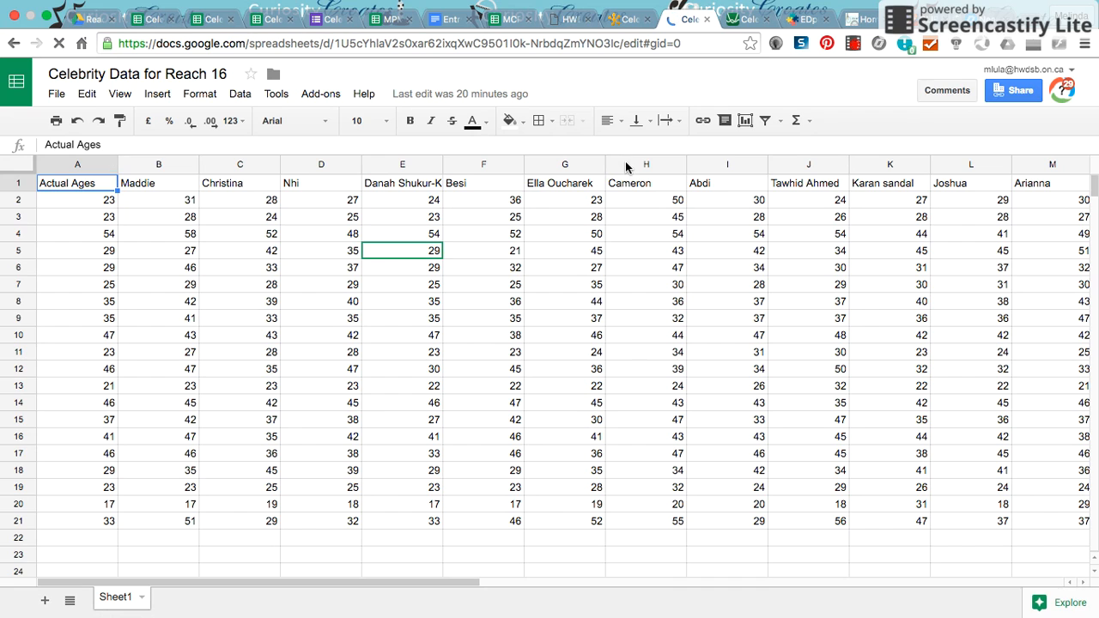
- Move the Cameron column to column B, right beside Actual Ages
click(626, 162)
drag(627, 163, 268, 256)
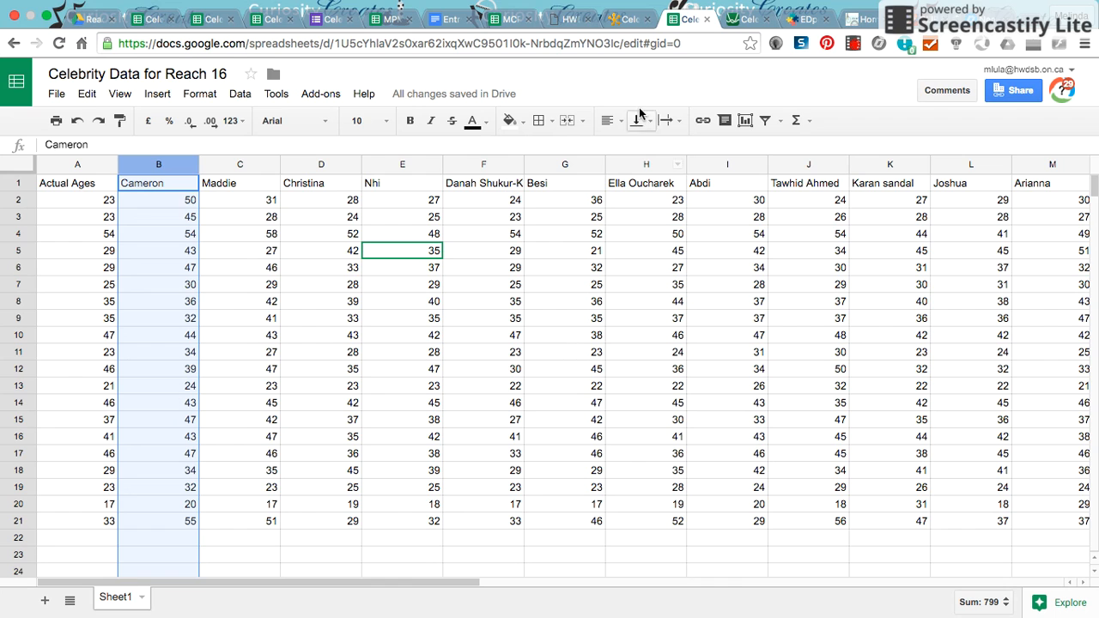
- Return to the course page and open Desmos Graph with Actual Ages from Linear Relations
click(632, 19)
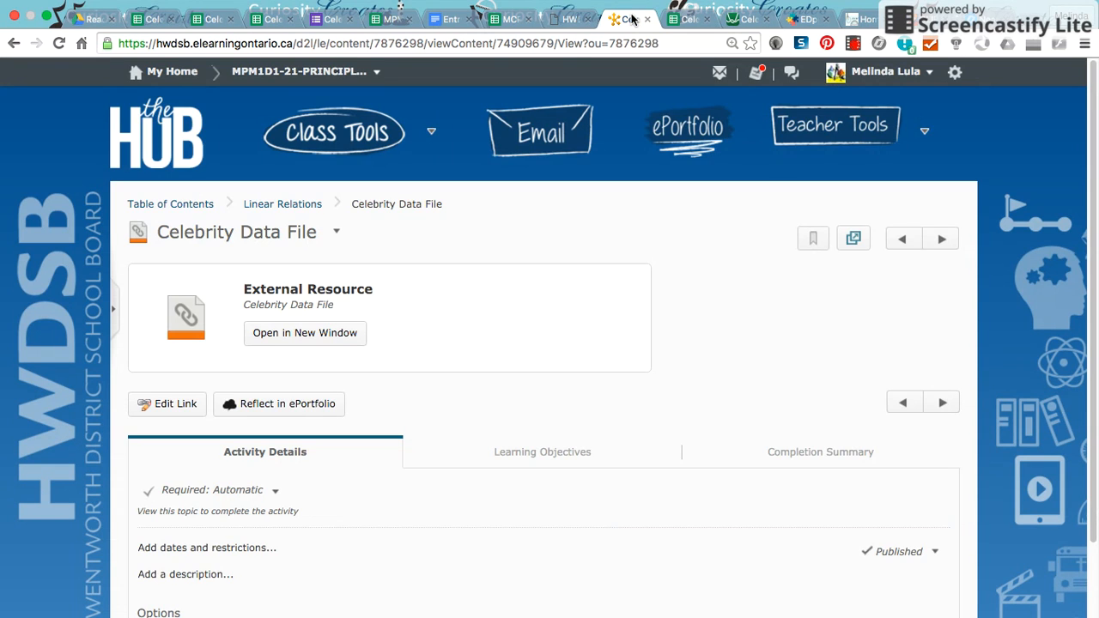
scroll(695, 328, down, 1)
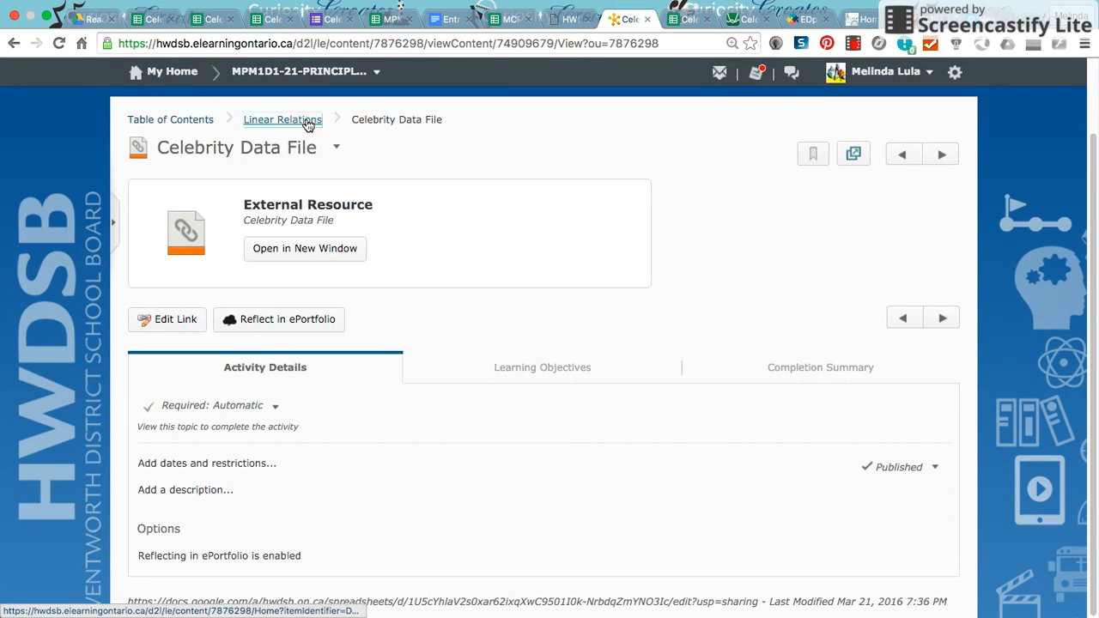
click(279, 120)
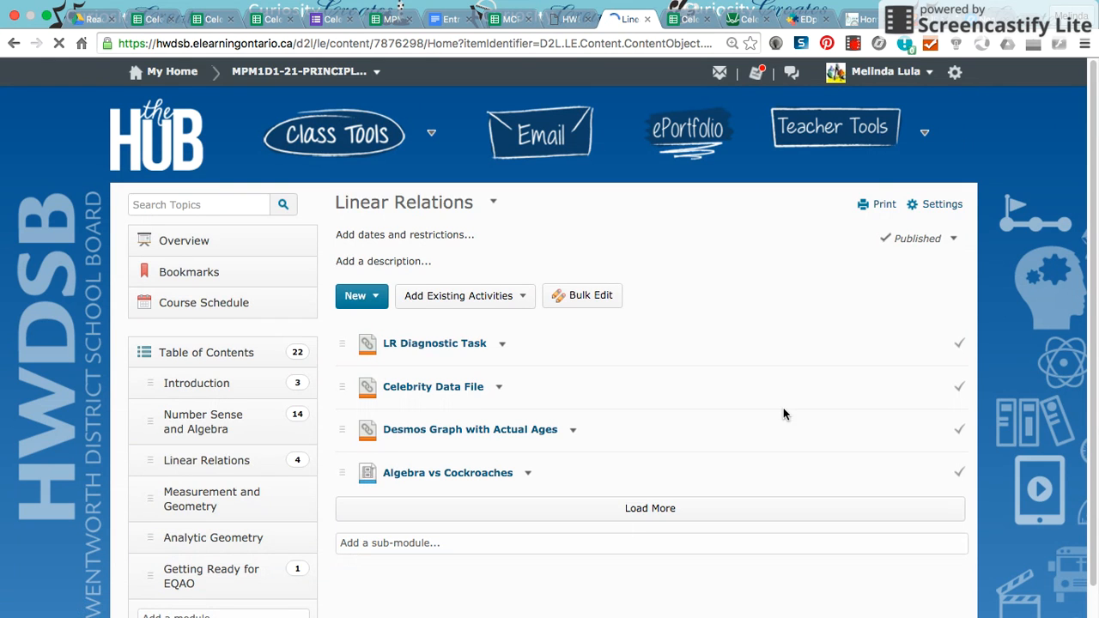
click(446, 432)
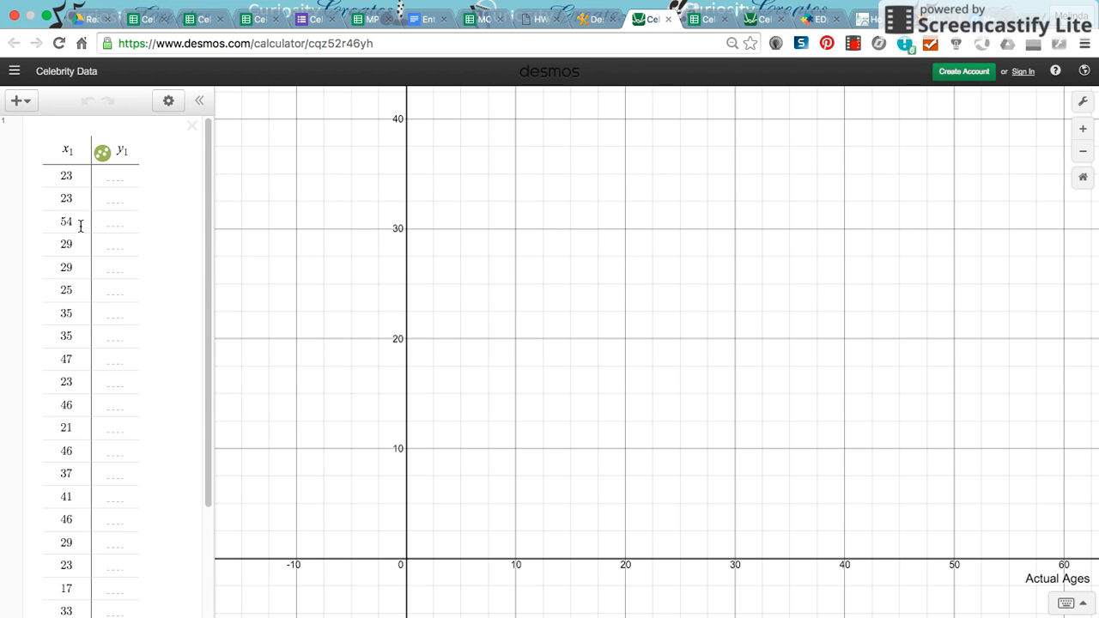
- Enter the guesses 24, 26, 50, 31, 32, 20, 30, 41 and 43 into the y1 column
click(117, 177)
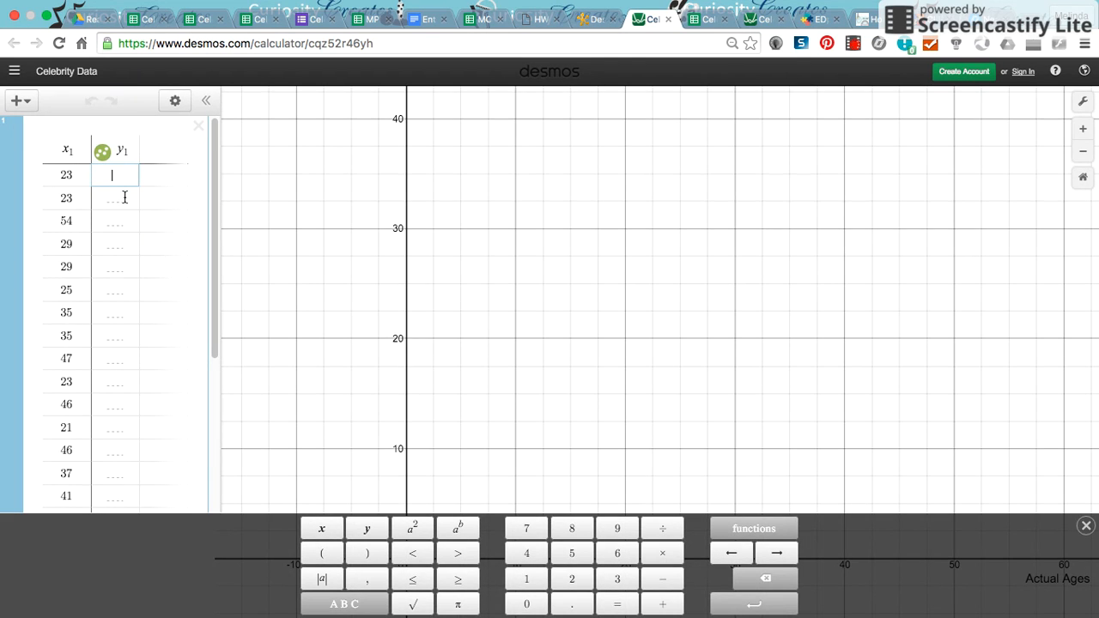
text(24)
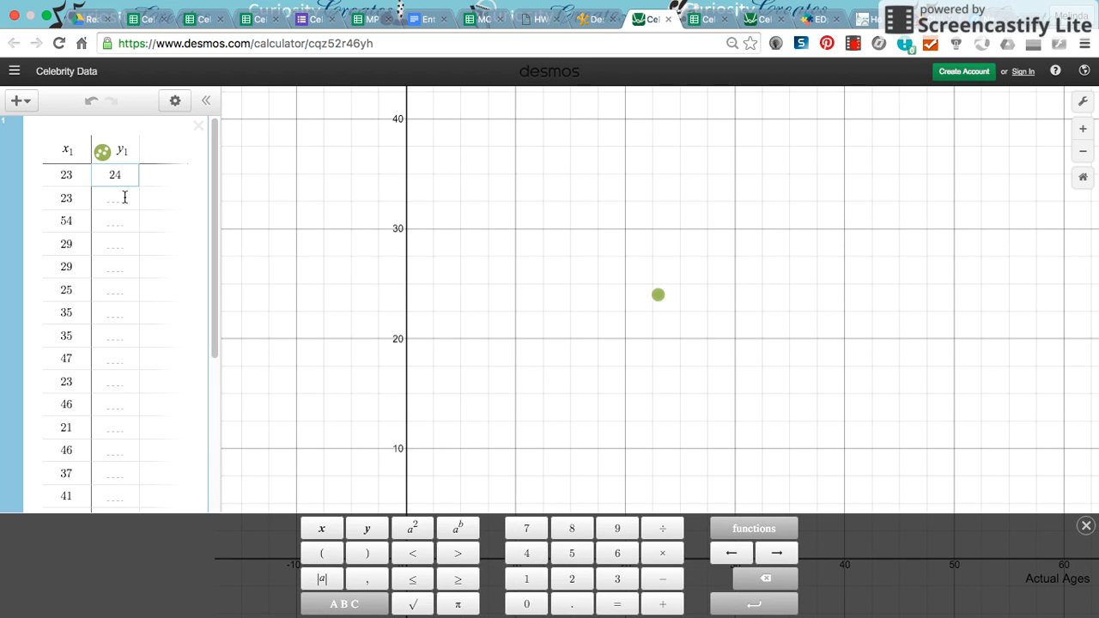
key(Return)
text(26)
key(Return)
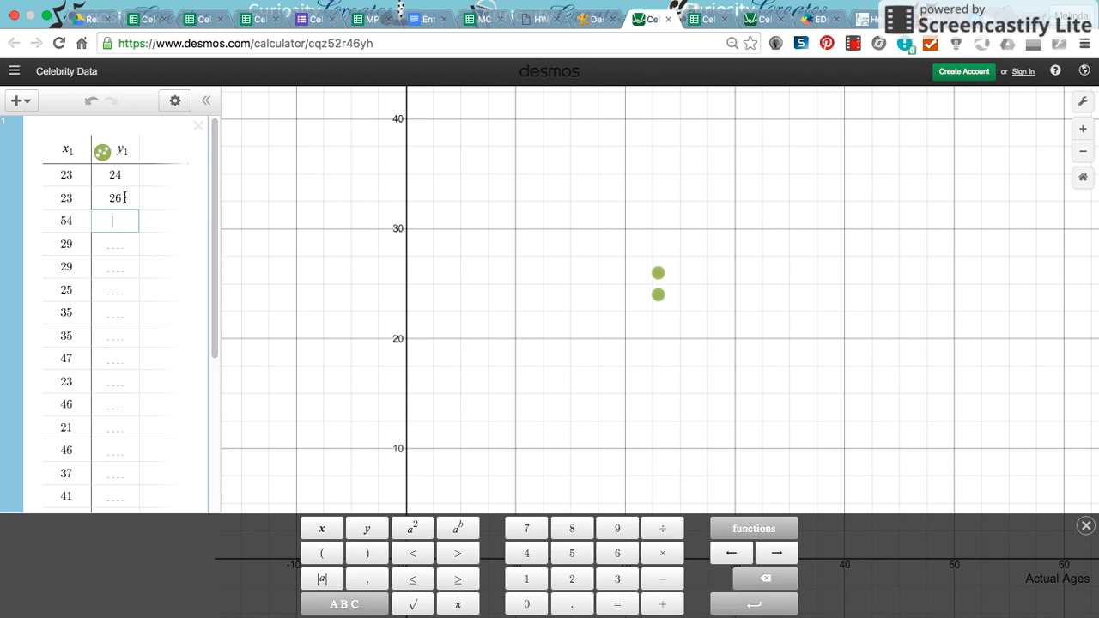
text(50)
key(Return)
text(31)
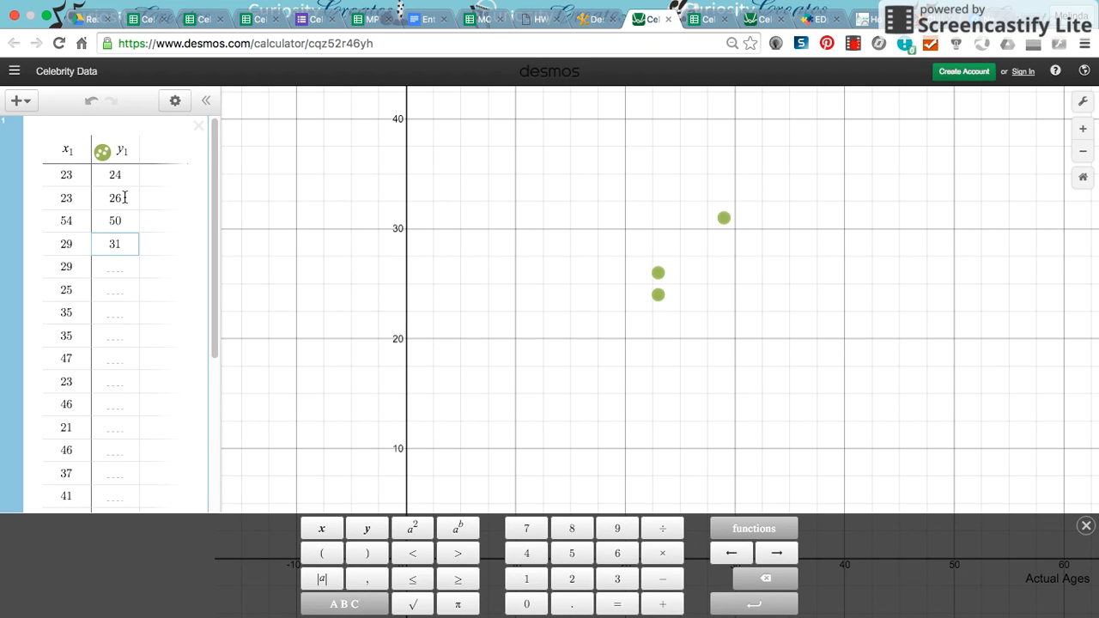
key(Return)
key(Return)
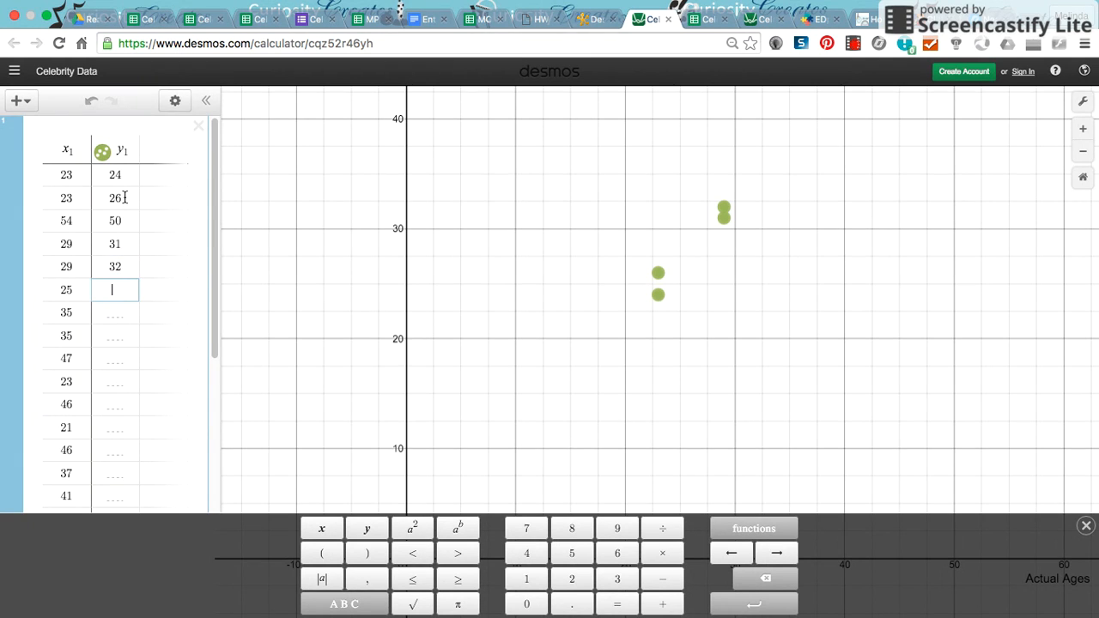
text(20)
key(Return)
text(30)
key(Return)
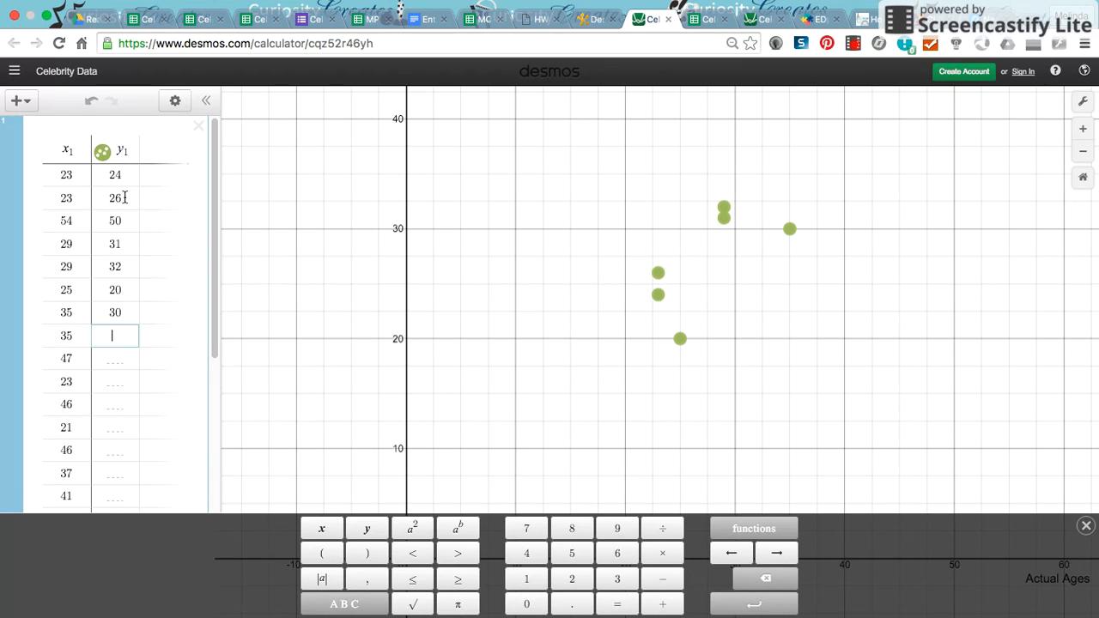
text(41)
key(Return)
text(48)
- Label the graph's y-axis with the teacher's name followed by 's Guesses
scroll(107, 193, down, 3)
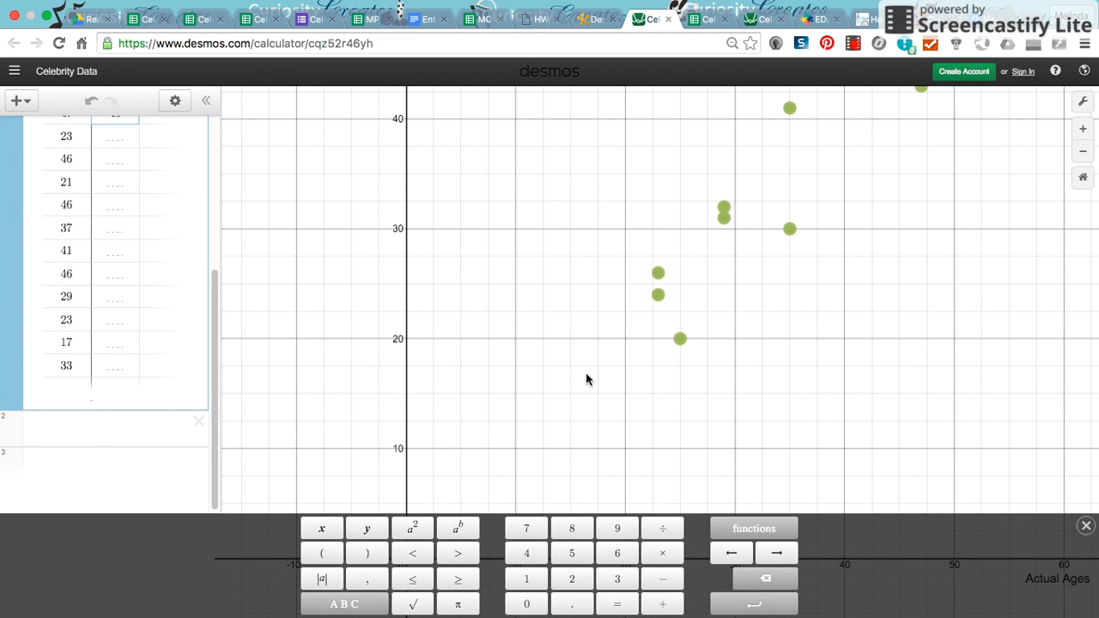
scroll(718, 366, down, 5)
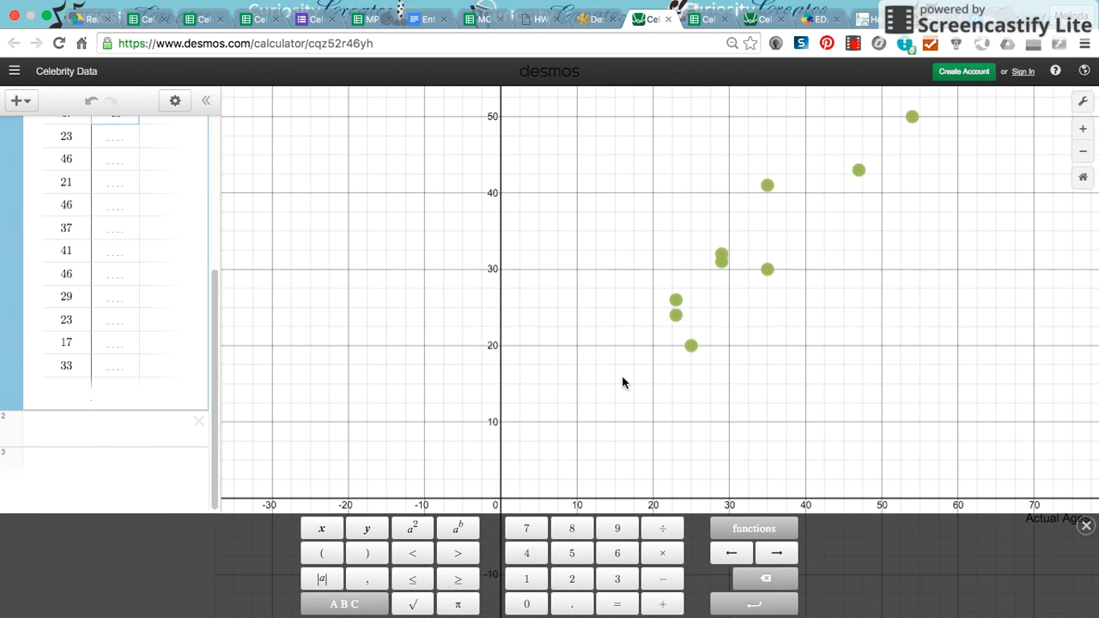
drag(587, 378, 506, 403)
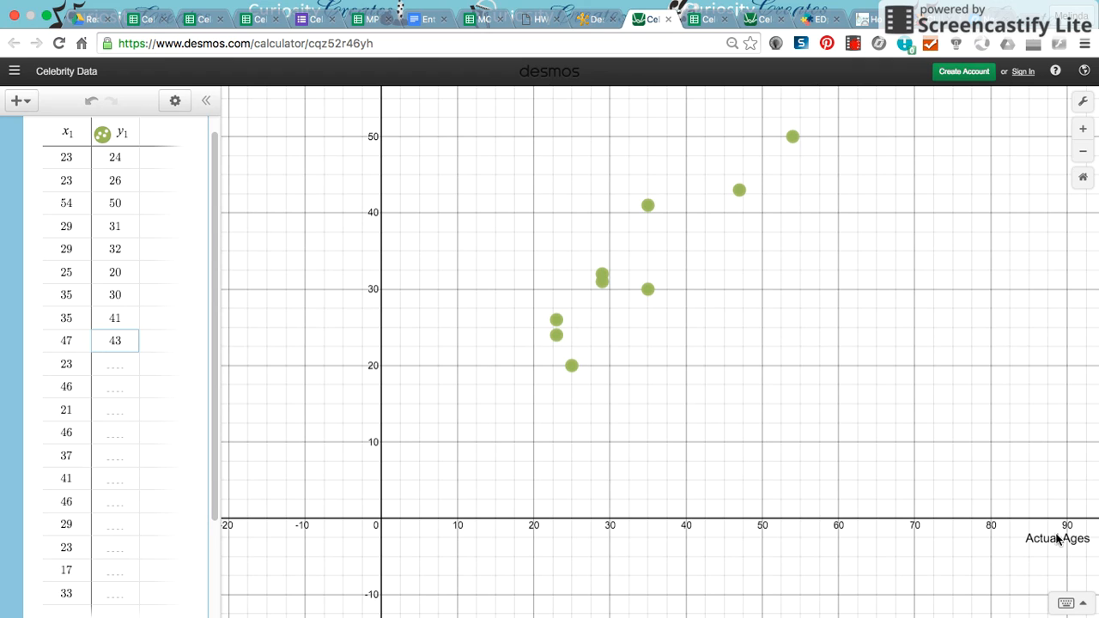
click(1088, 104)
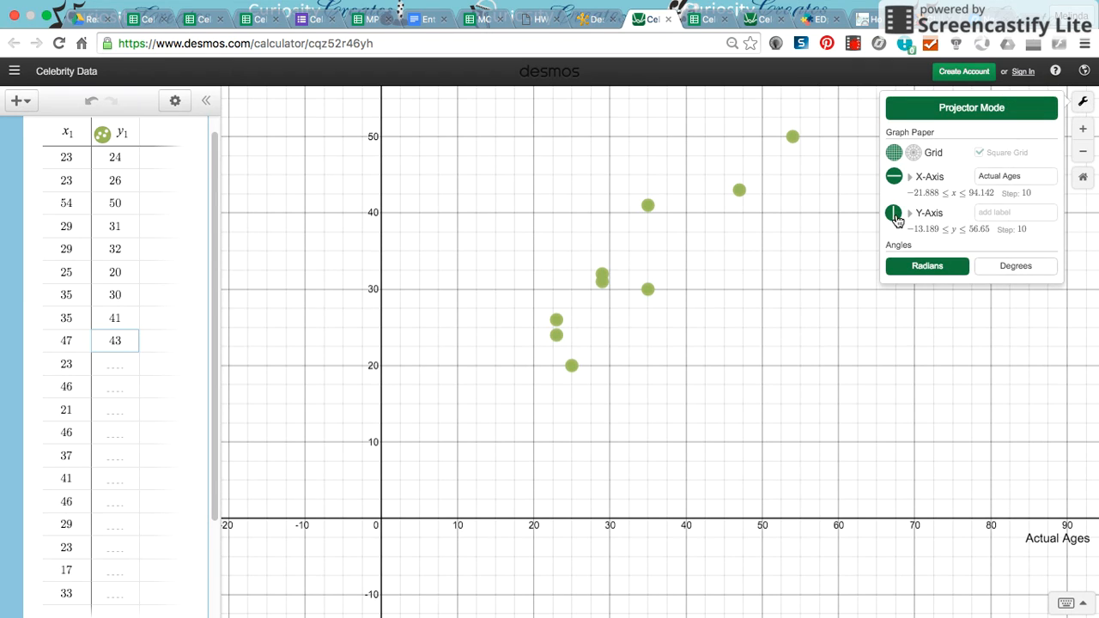
click(988, 216)
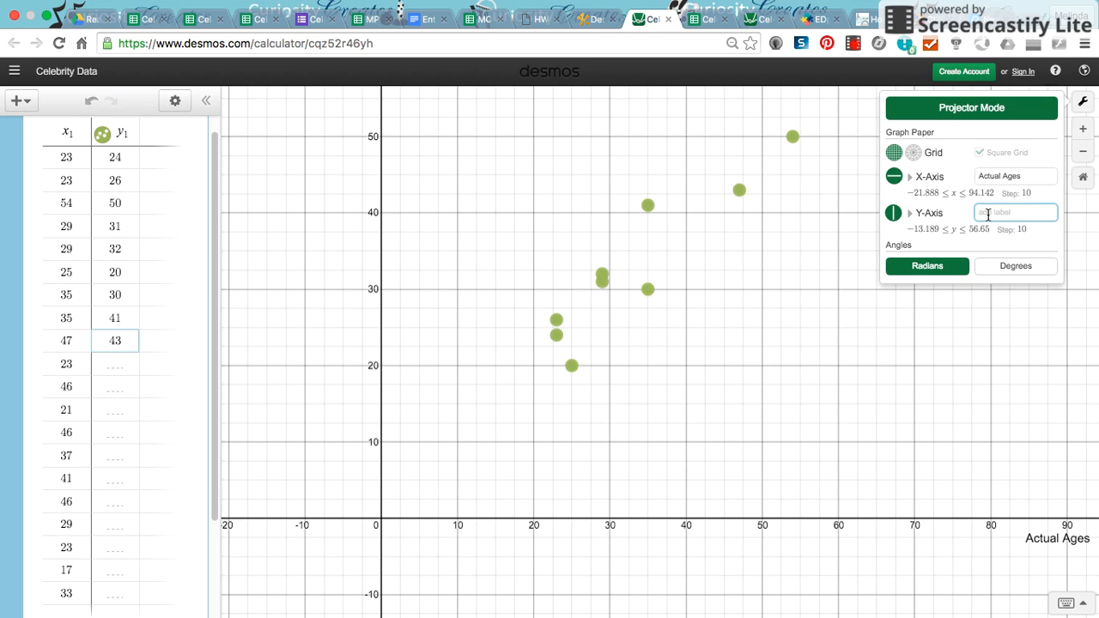
text(Ms. Lula's Gue)
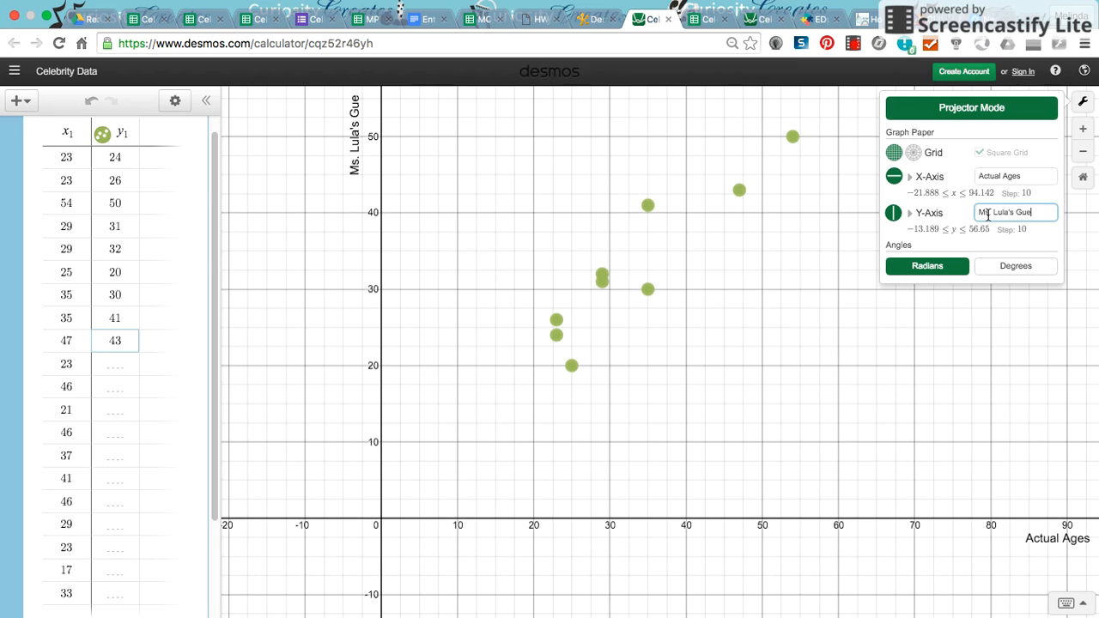
text(sses)
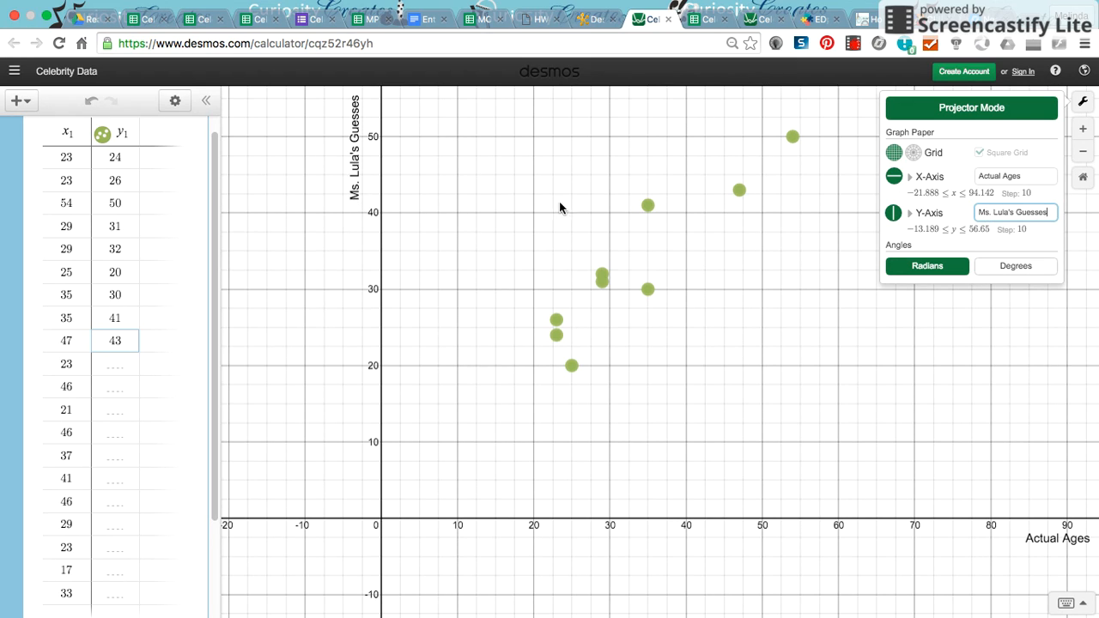
click(815, 169)
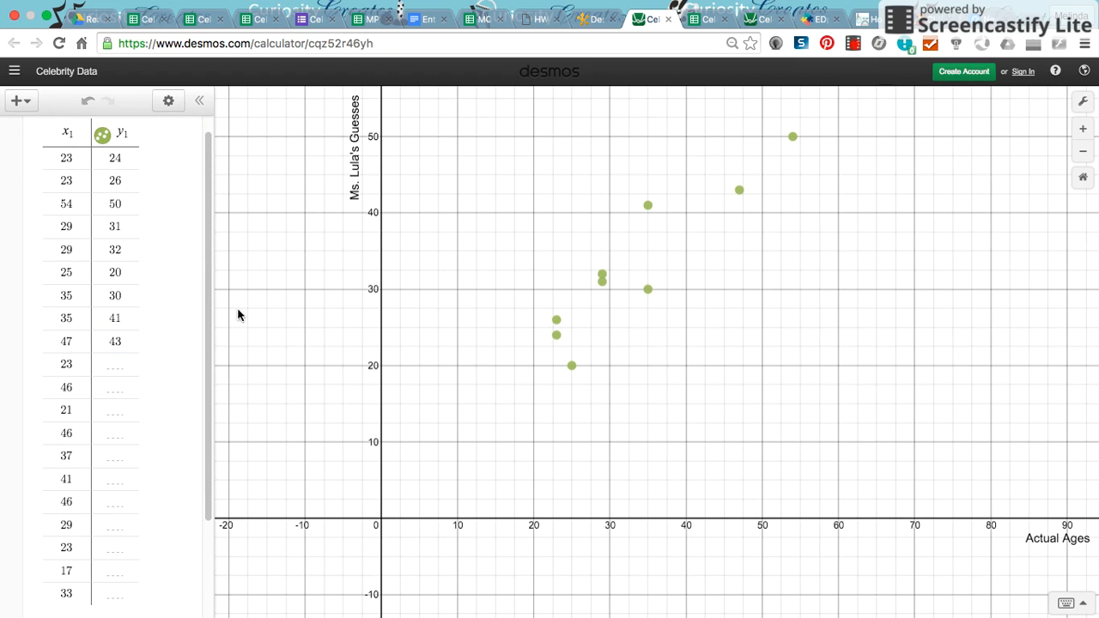
- Add a new expression y1 ~ mx1 + b to fit a linear regression line
drag(207, 314, 88, 514)
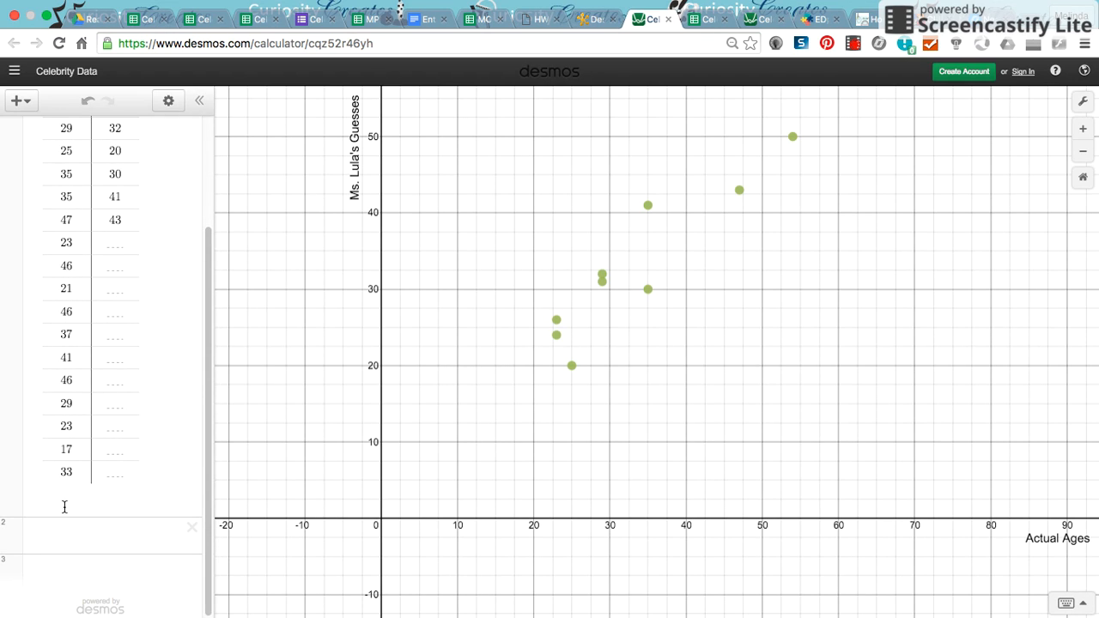
click(60, 536)
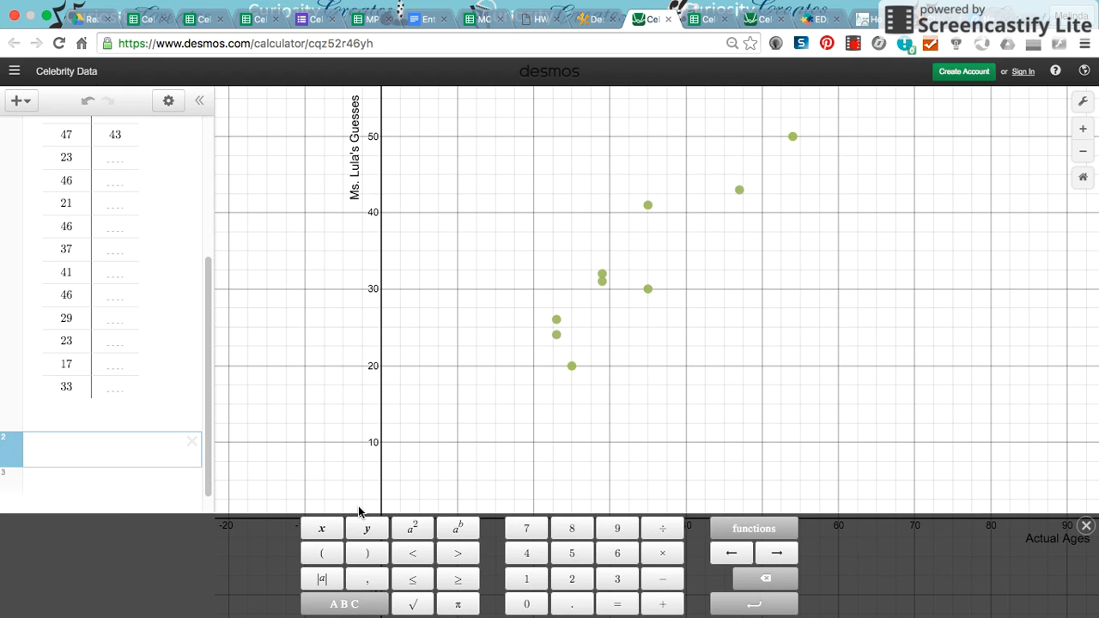
scroll(97, 270, up, 5)
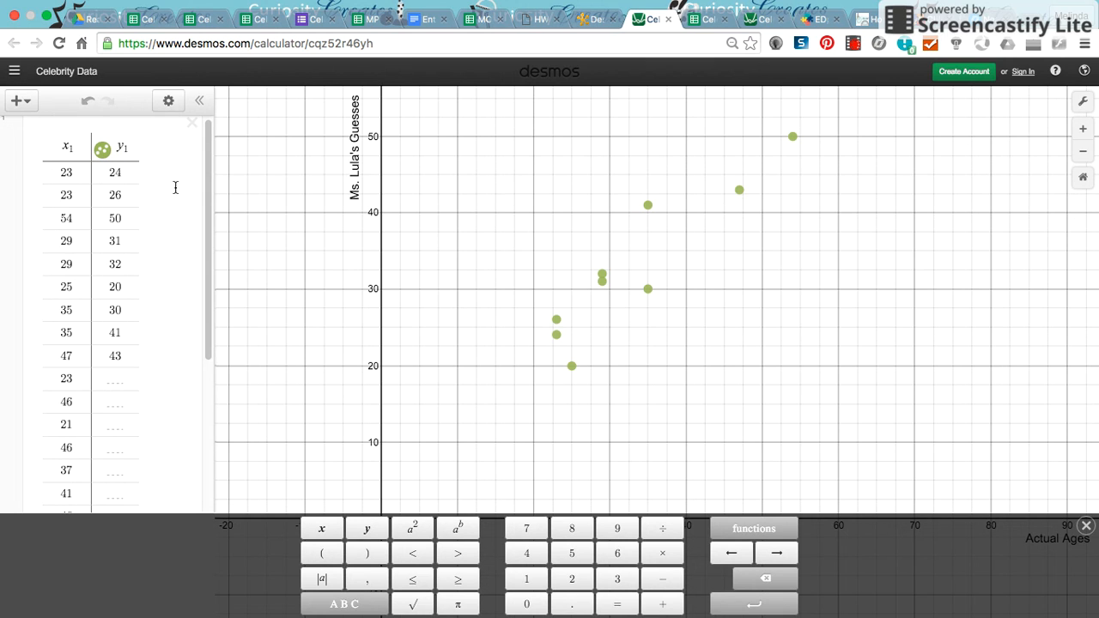
drag(209, 204, 28, 411)
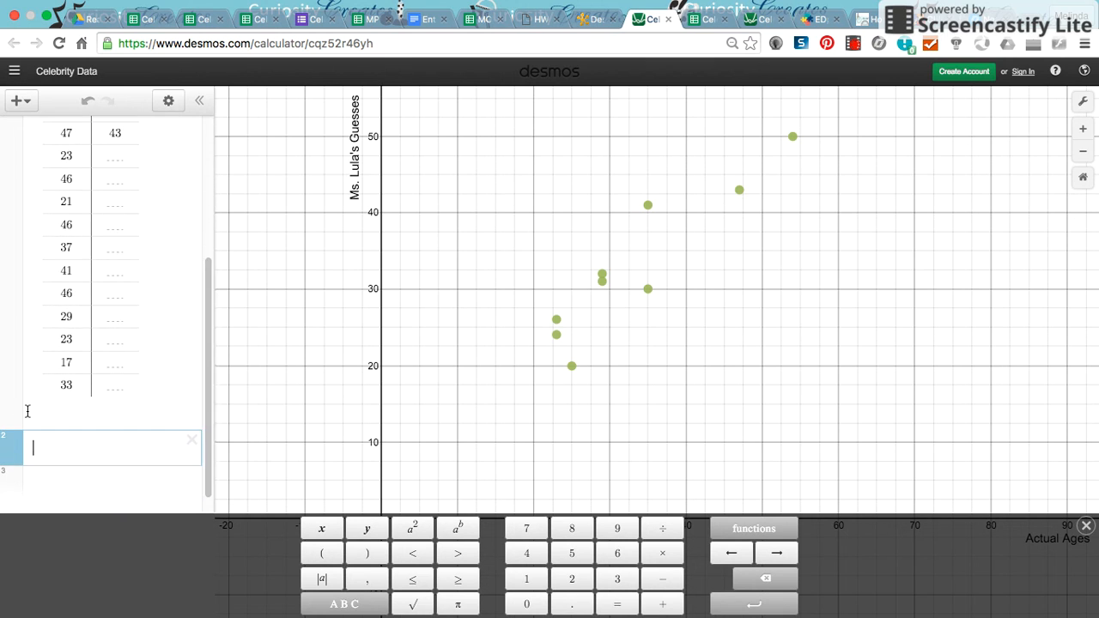
text(y1)
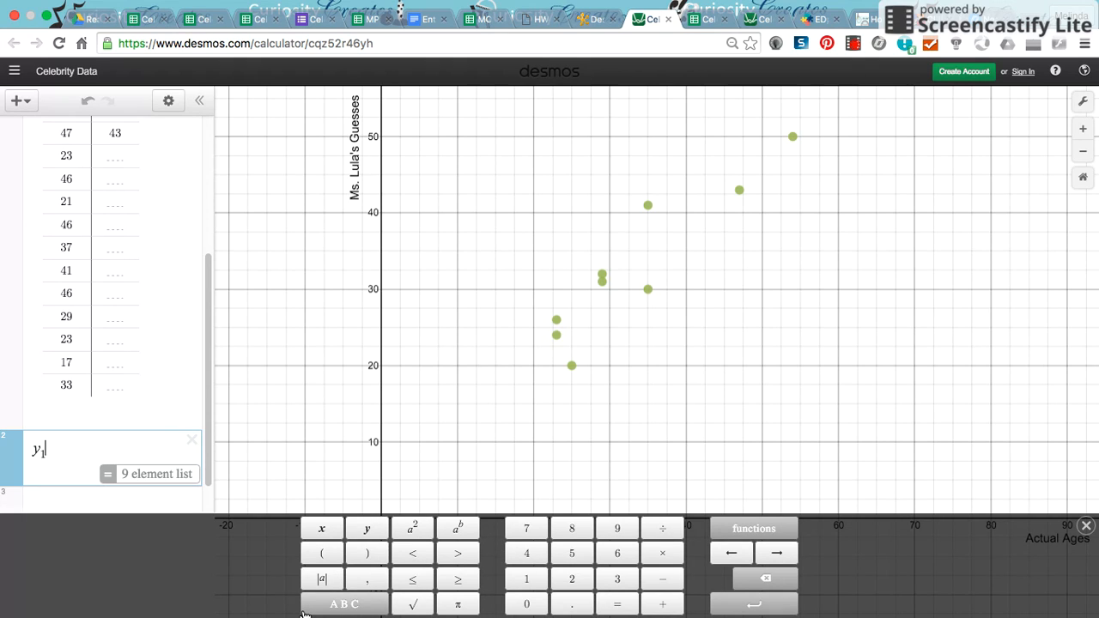
text(~)
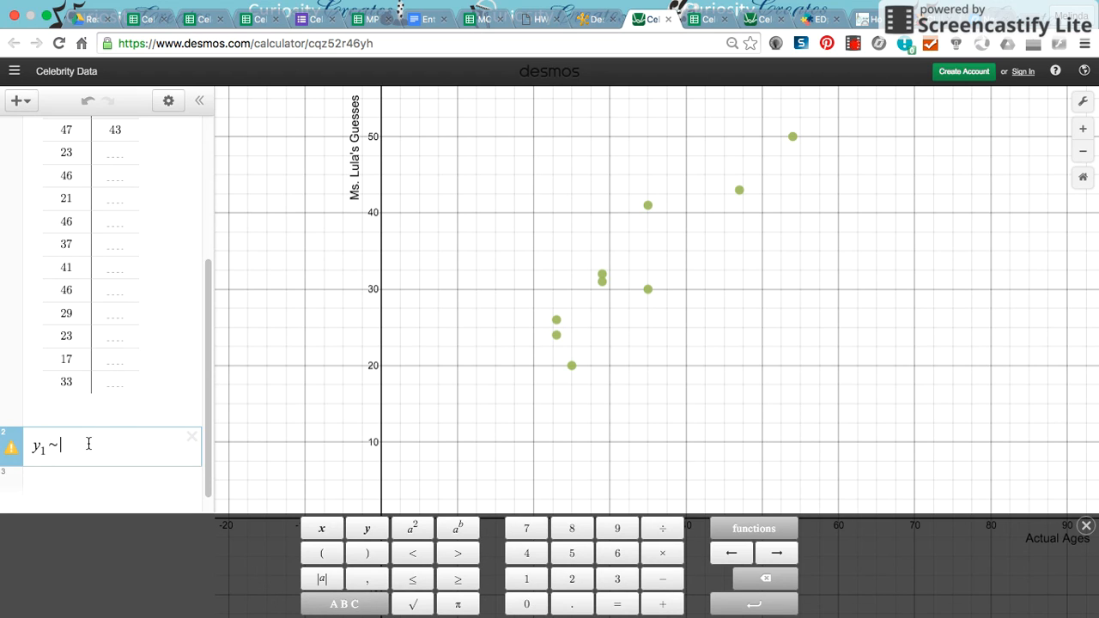
text(m)
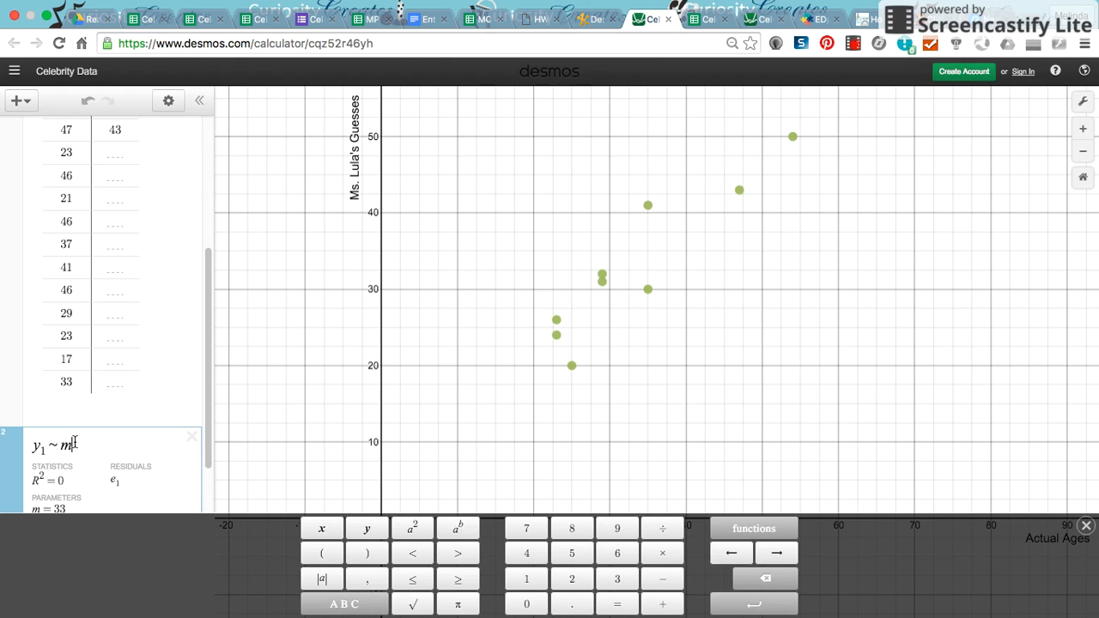
text(x1 )
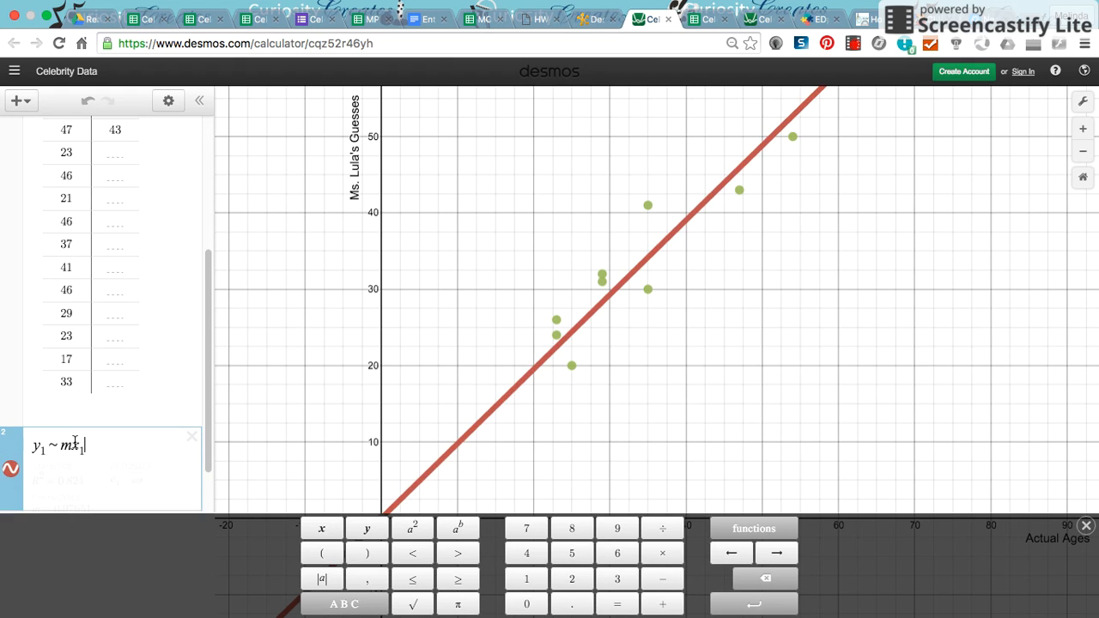
text(+ b)
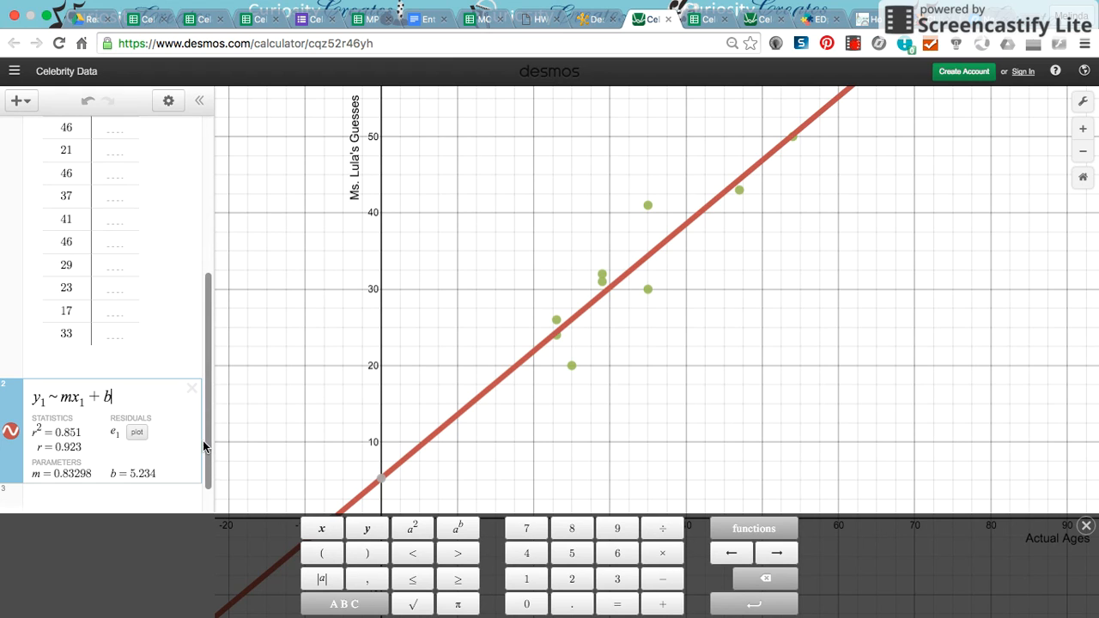
- Review the regression statistics and compare them with the spreadsheet data
drag(207, 440, 201, 466)
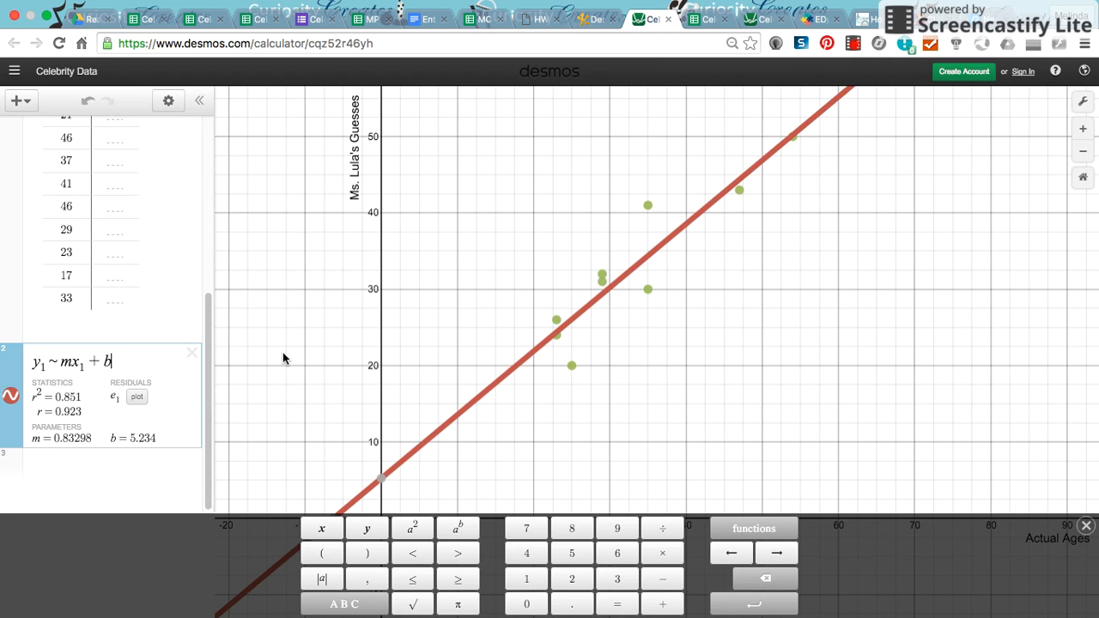
drag(210, 341, 208, 383)
drag(206, 321, 207, 126)
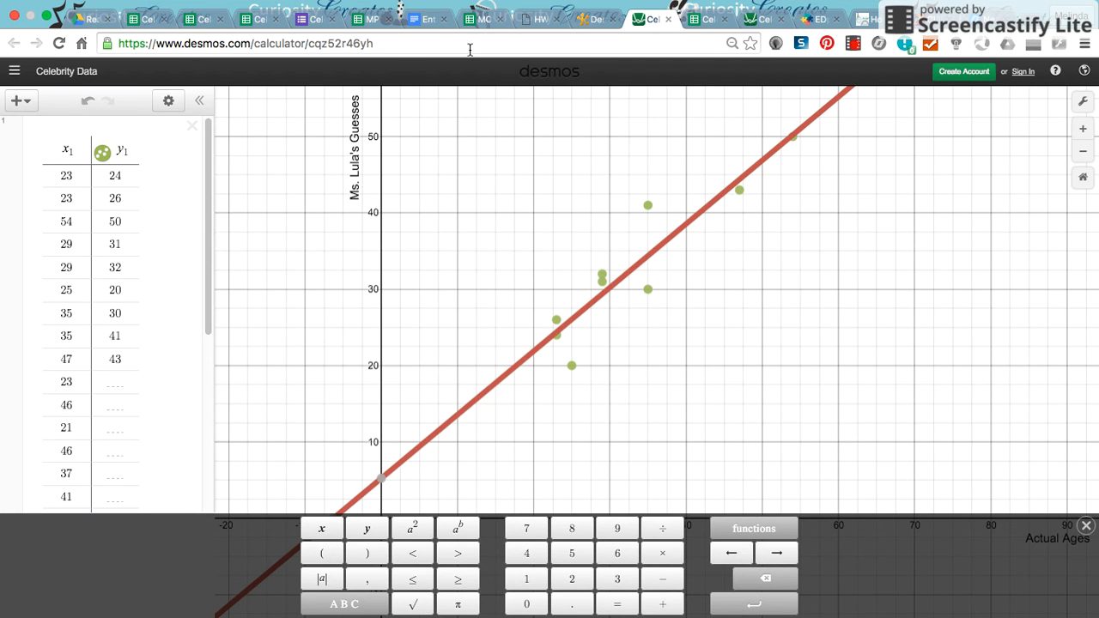
click(706, 19)
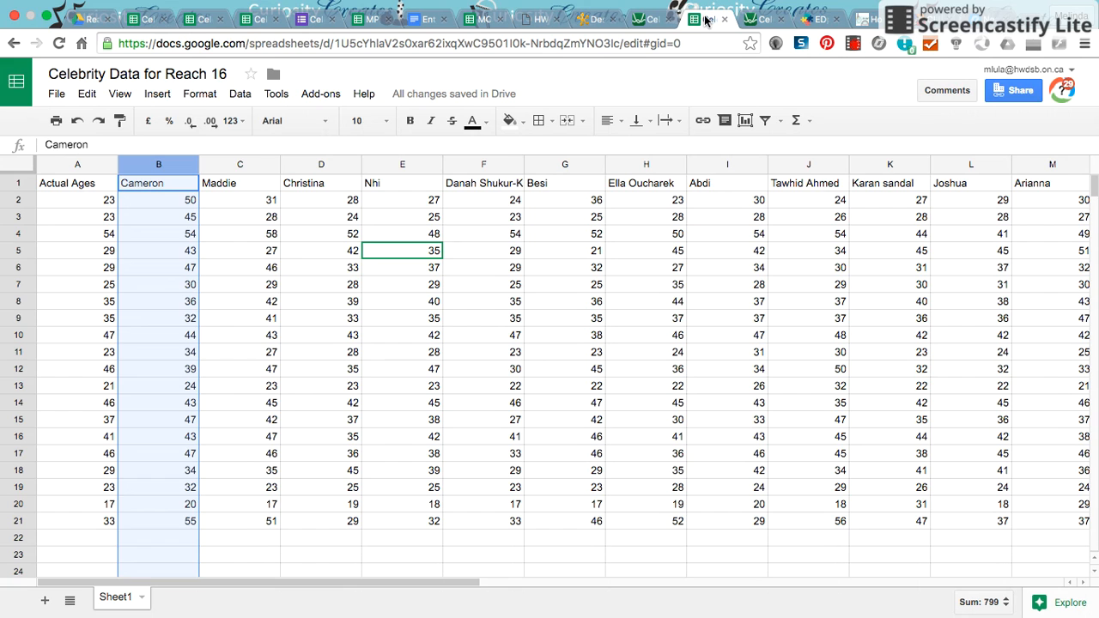
click(650, 21)
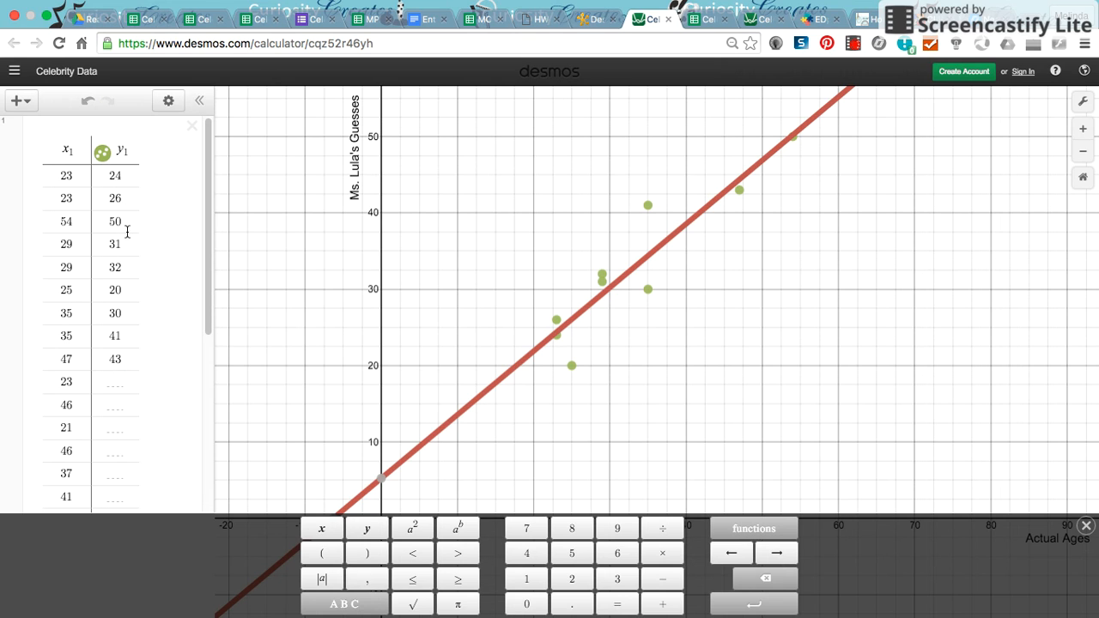
- Sign in to Desmos using the teacher's Google account
drag(206, 270, 209, 447)
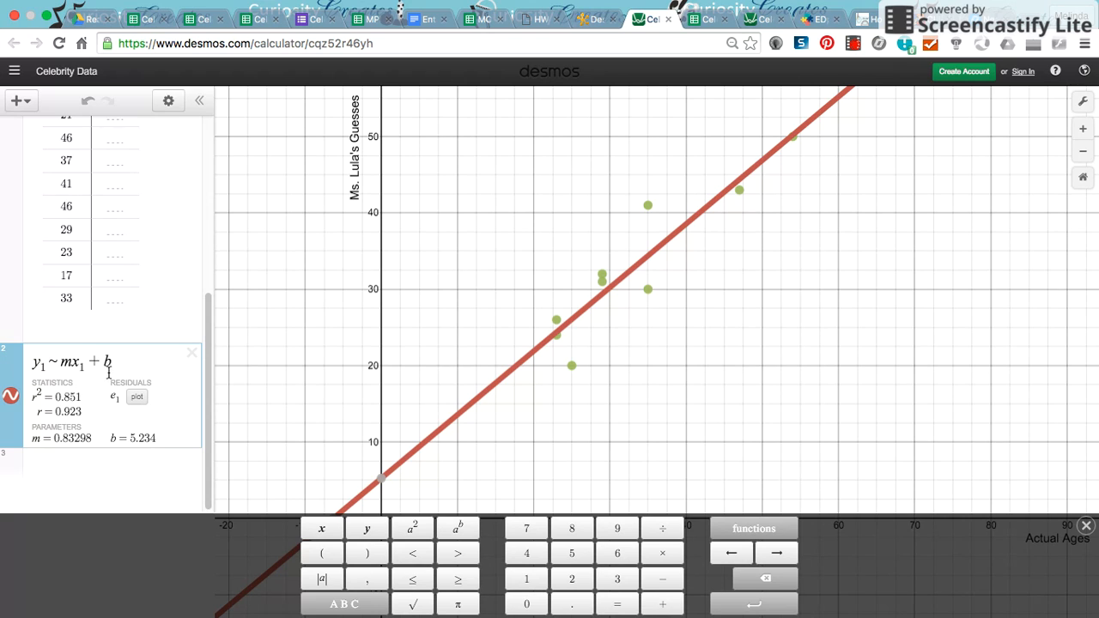
click(1023, 72)
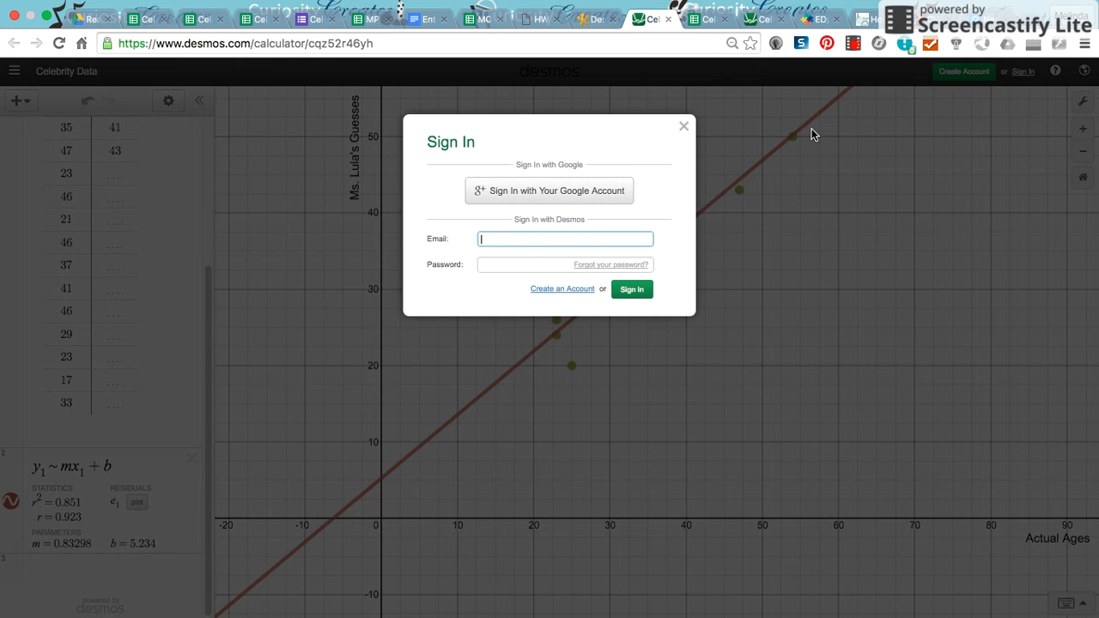
click(543, 195)
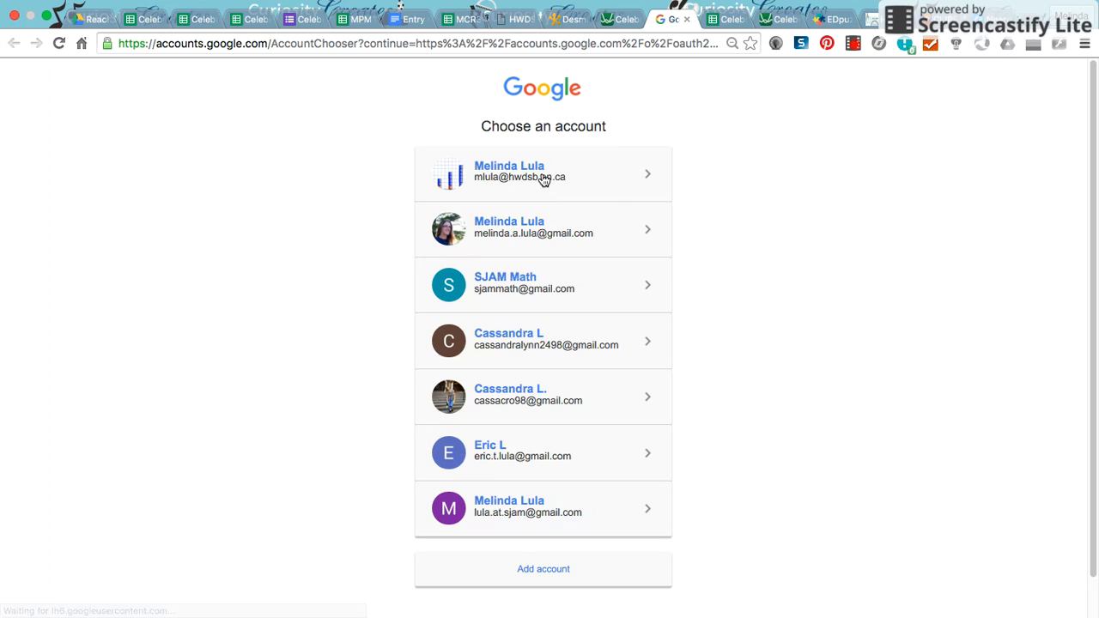
click(542, 178)
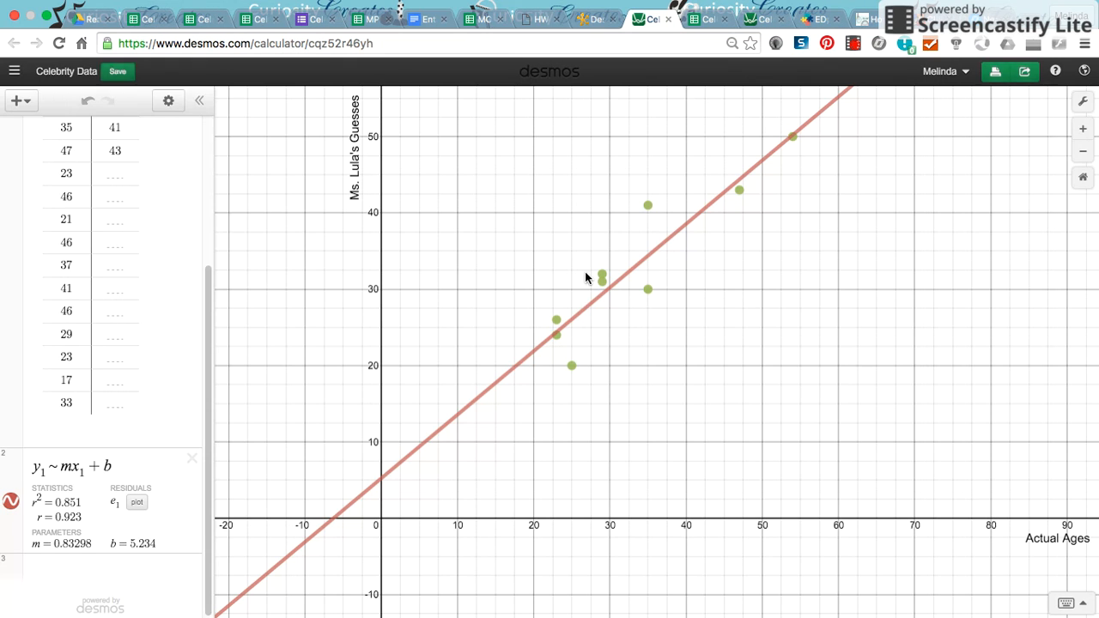
- Open the graph's share options and export the graph as an image
click(1027, 73)
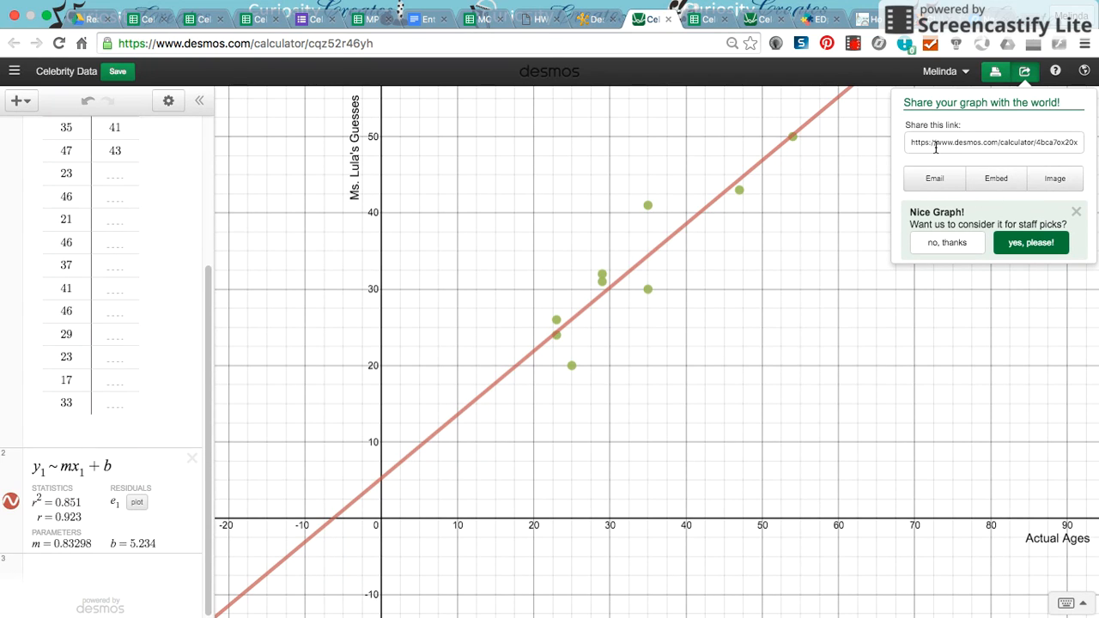
click(1062, 189)
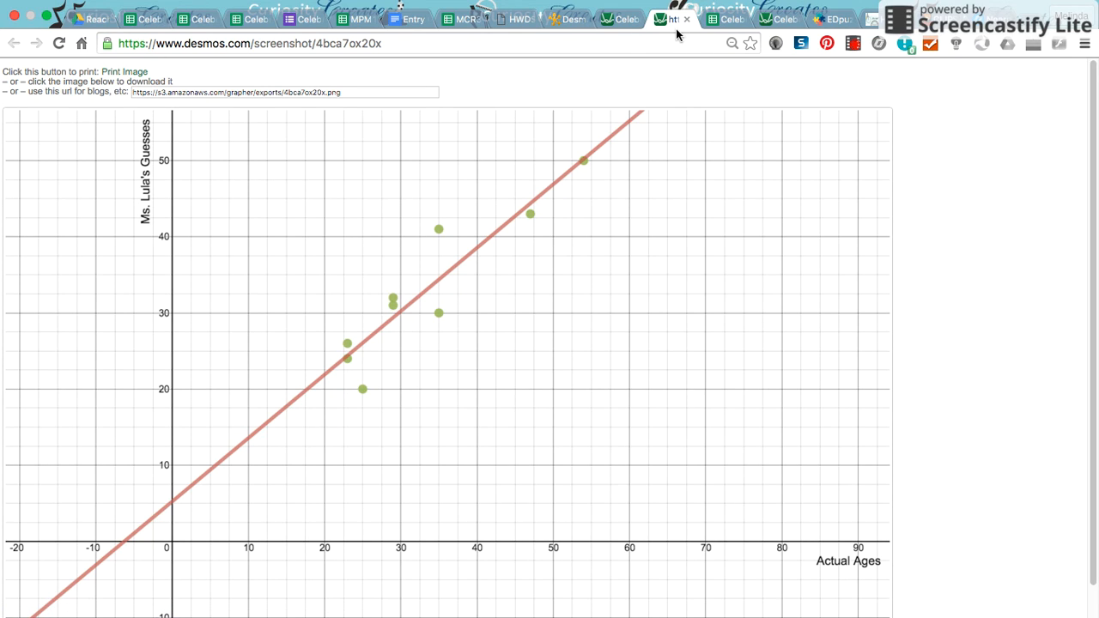
click(855, 43)
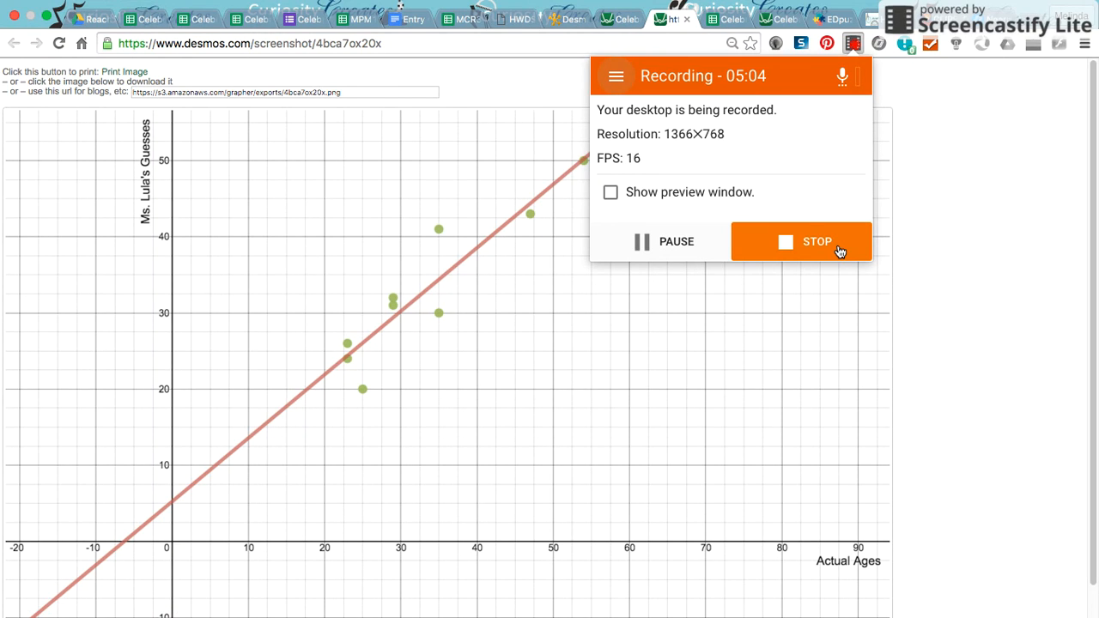